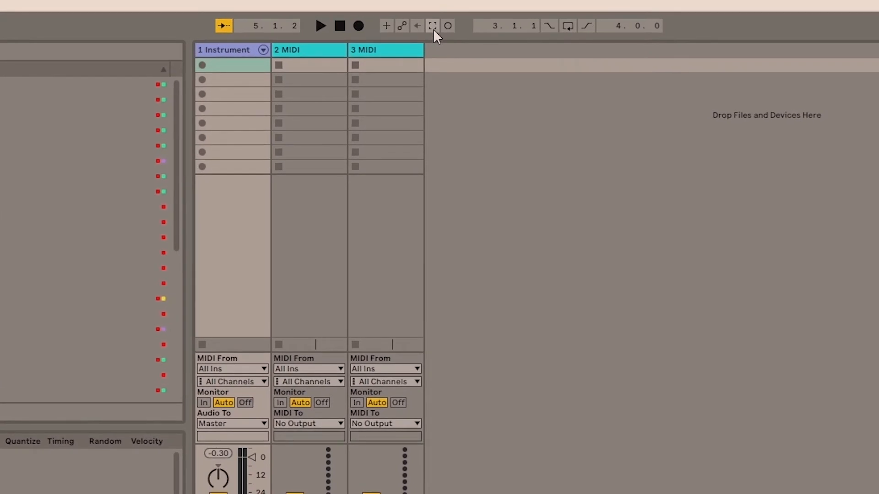
# Capture the improvised MIDI performance into a clip on the first instrument track and stop playback
pyautogui.click(433, 29)
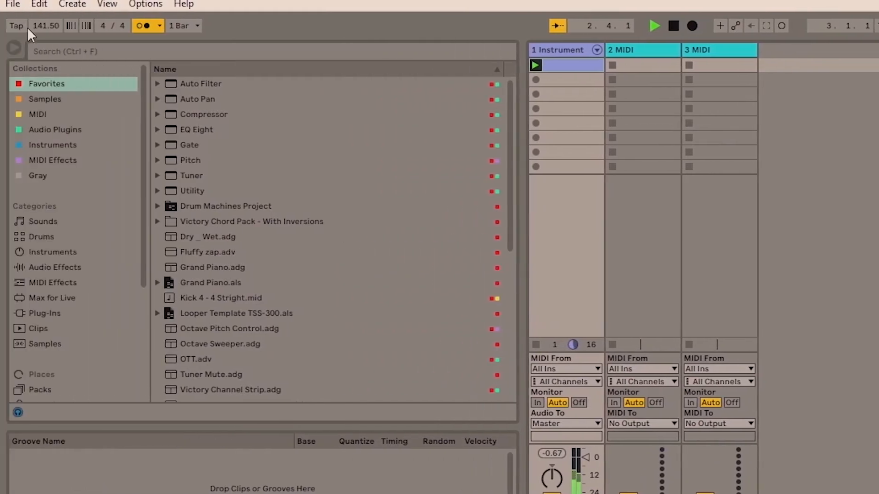
pyautogui.press('space')
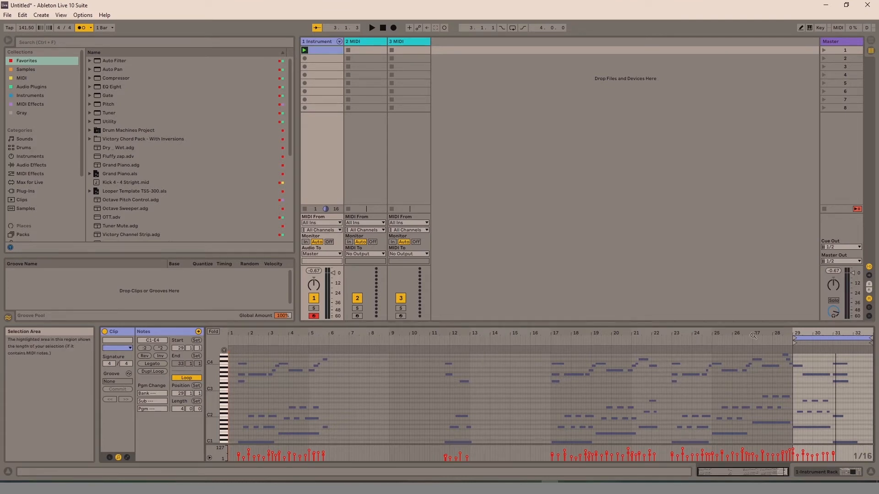
# Reposition the clip's loop brace to end at bar 31 and extend its start back to bar 23
pyautogui.click(836, 340)
pyautogui.moveTo(836, 339); pyautogui.dragTo(595, 343)
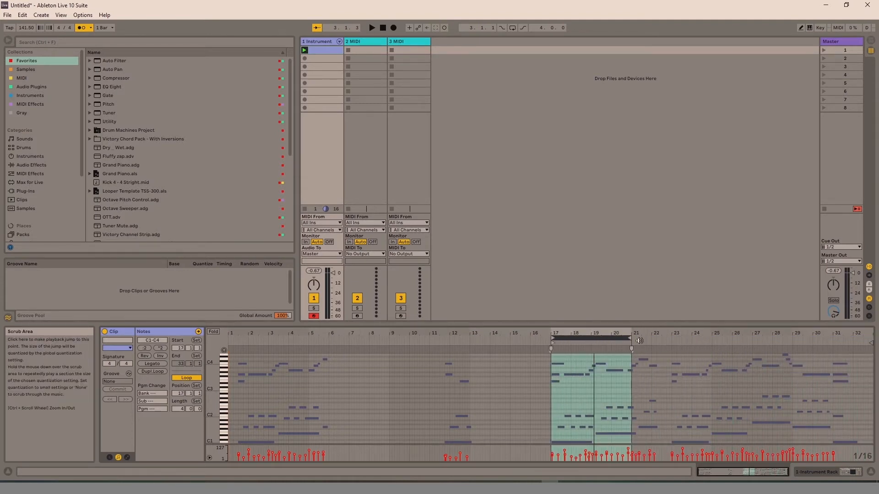
pyautogui.moveTo(618, 338); pyautogui.dragTo(818, 335)
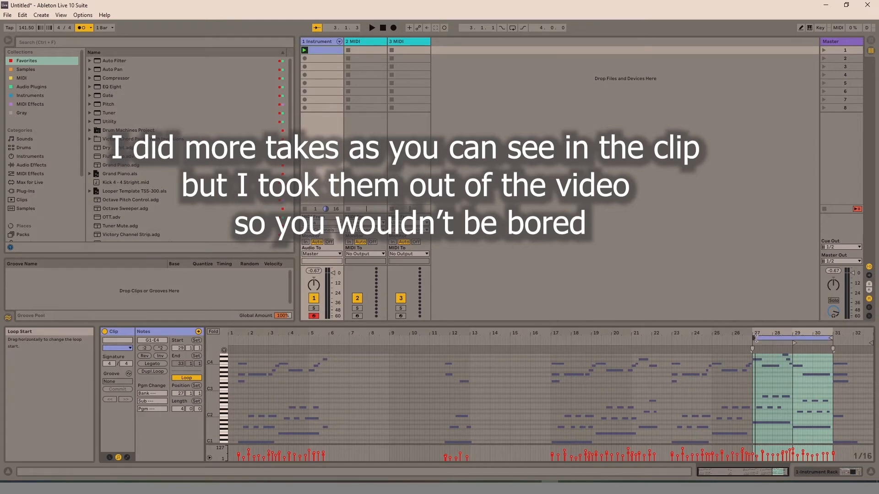
pyautogui.moveTo(756, 339); pyautogui.dragTo(673, 340)
pyautogui.press('space')
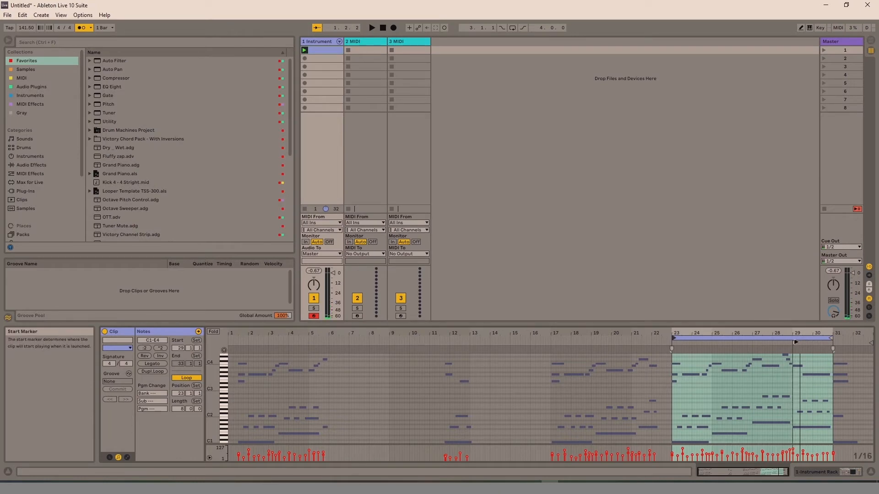
# Move the clip's start marker to bar 23 and audition the looped section, turning off the metronome
pyautogui.moveTo(794, 342); pyautogui.dragTo(671, 346)
pyautogui.press('space')
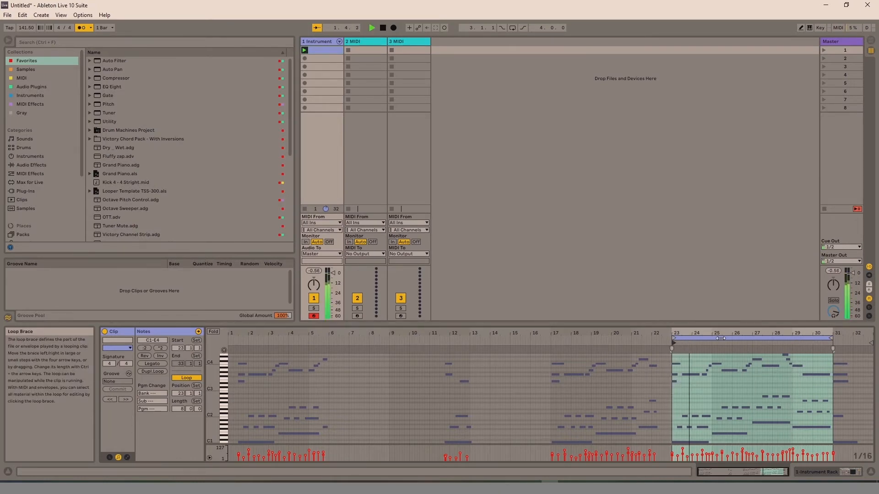
pyautogui.moveTo(730, 333); pyautogui.dragTo(517, 377)
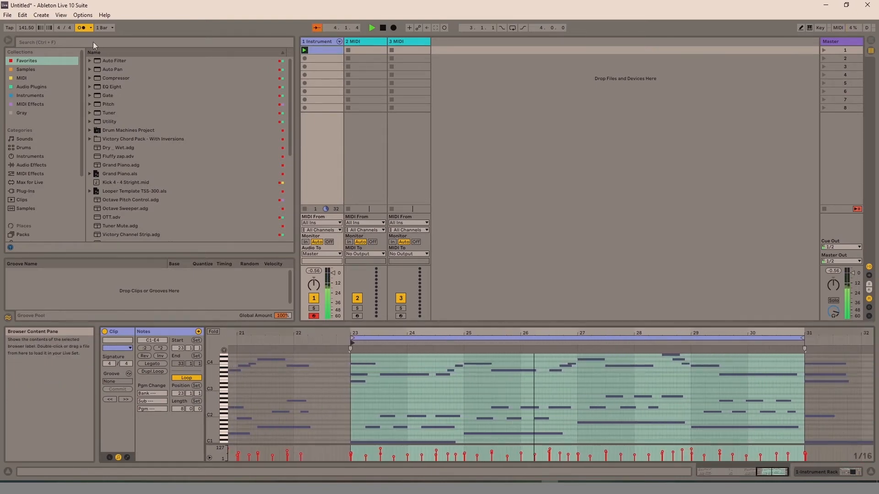
pyautogui.click(80, 28)
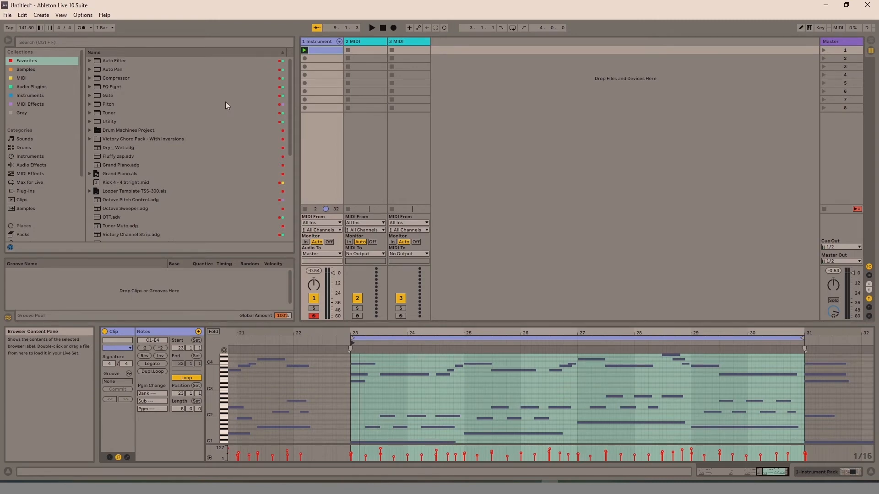
# Crop the MIDI clip to the time selection from bar 23 to bar 31 and check the Arrangement View
pyautogui.click(480, 380)
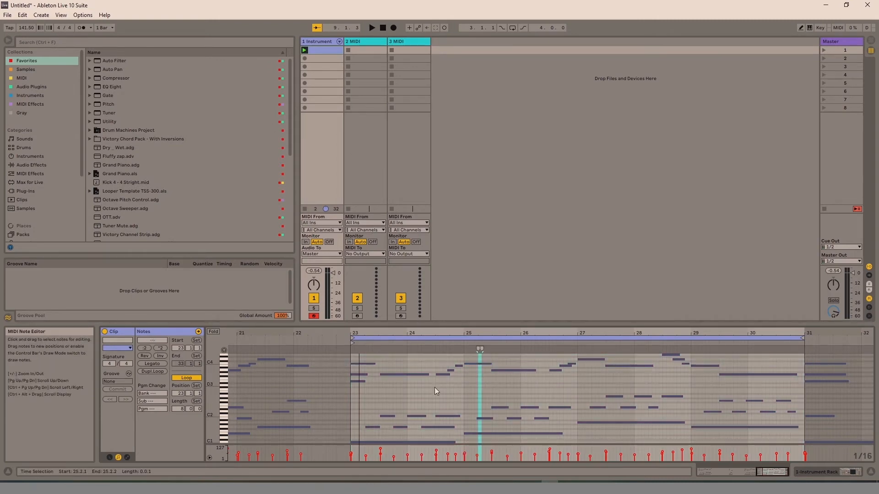
pyautogui.click(392, 395)
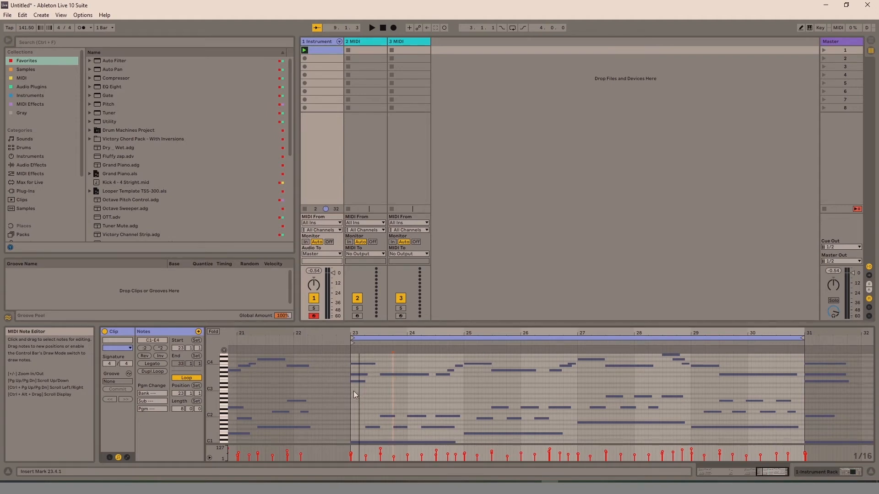
pyautogui.moveTo(353, 391); pyautogui.dragTo(806, 383)
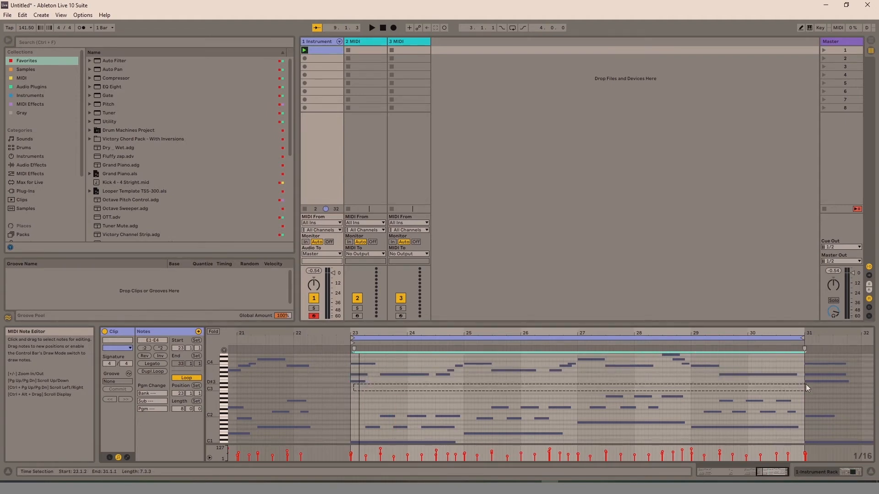
pyautogui.rightClick(770, 391)
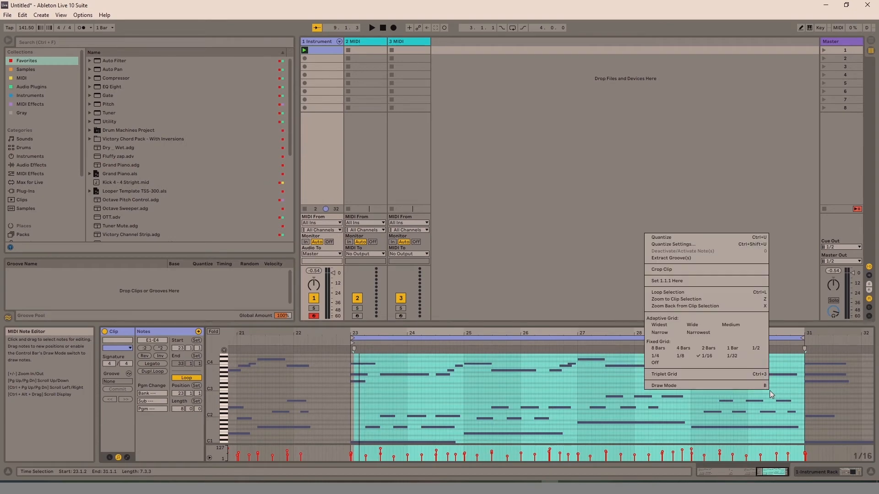
pyautogui.click(663, 269)
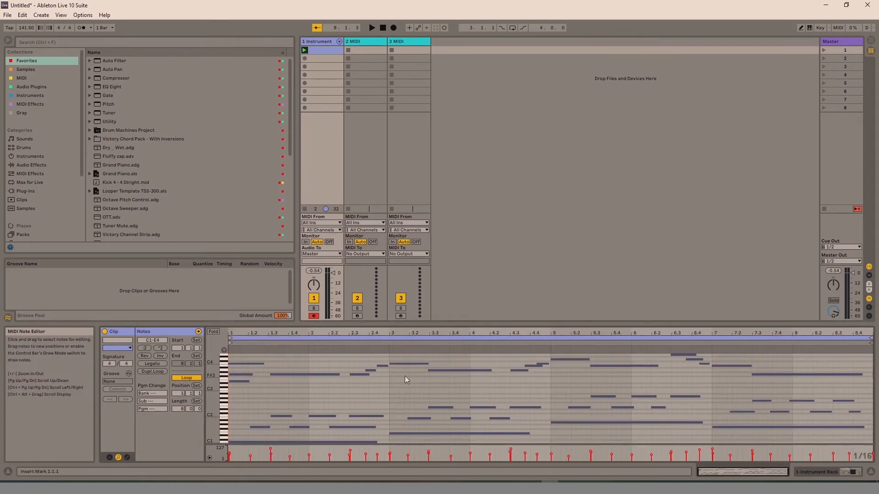
pyautogui.click(874, 41)
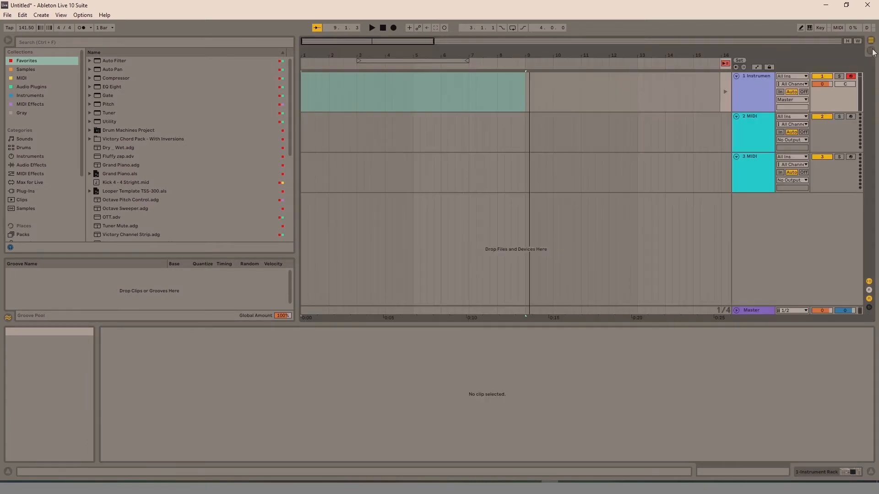
pyautogui.click(873, 54)
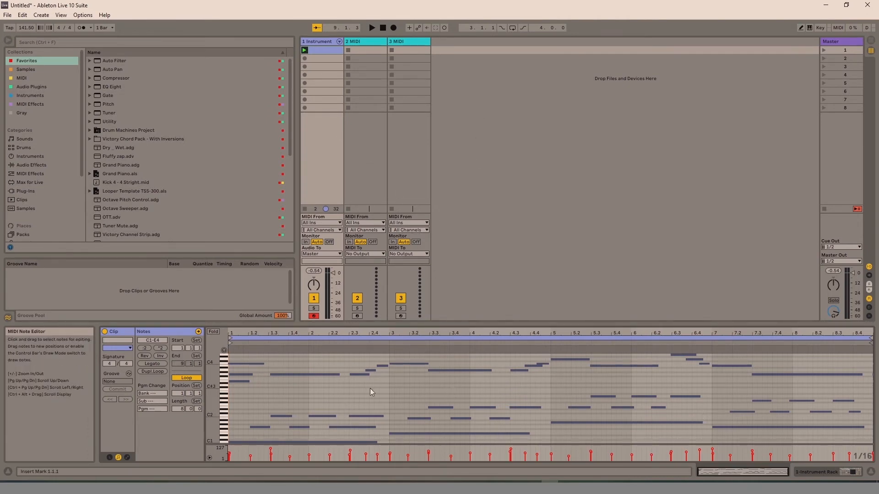
pyautogui.click(319, 389)
pyautogui.hotkey('ctrl', 'shift', 'u')
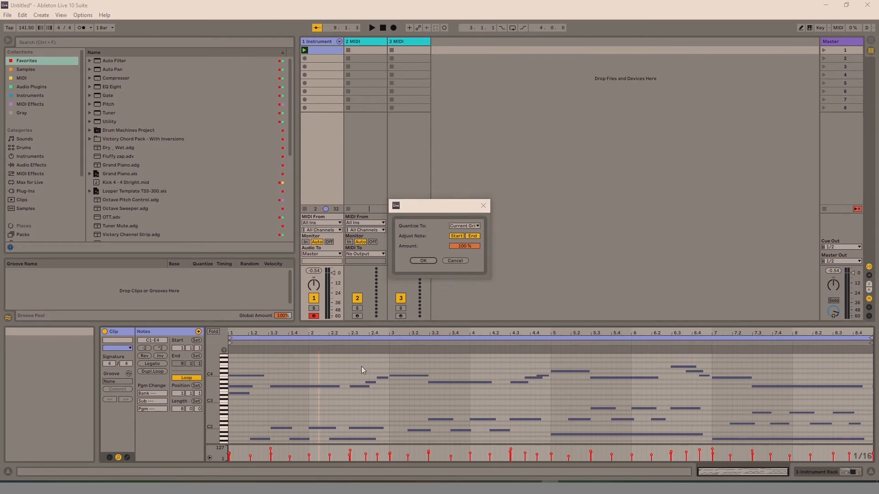
pyautogui.click(455, 260)
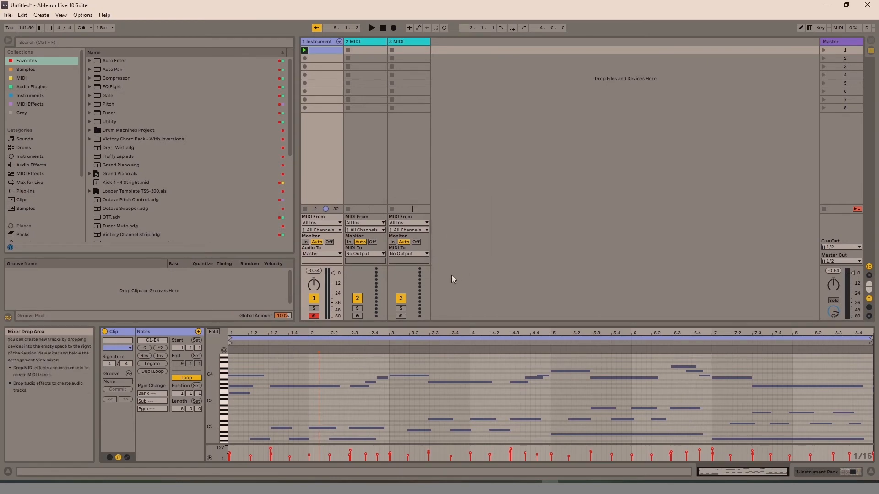
# Quantize the starts and ends of all notes except the three fast melodic runs to the 1/16 grid at 100%
pyautogui.moveTo(358, 370); pyautogui.dragTo(384, 393)
pyautogui.moveTo(515, 374); pyautogui.dragTo(531, 388)
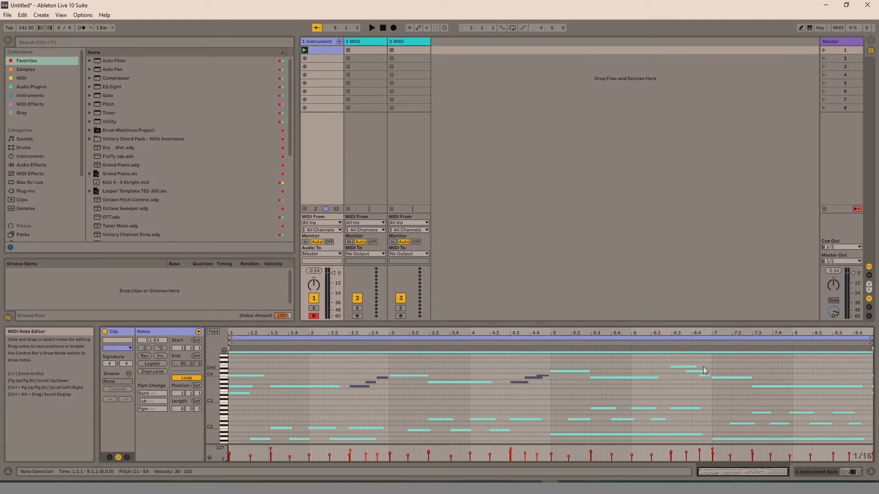
pyautogui.moveTo(678, 362); pyautogui.dragTo(700, 385)
pyautogui.hotkey('ctrl', 'shift', 'u')
pyautogui.press('Return')
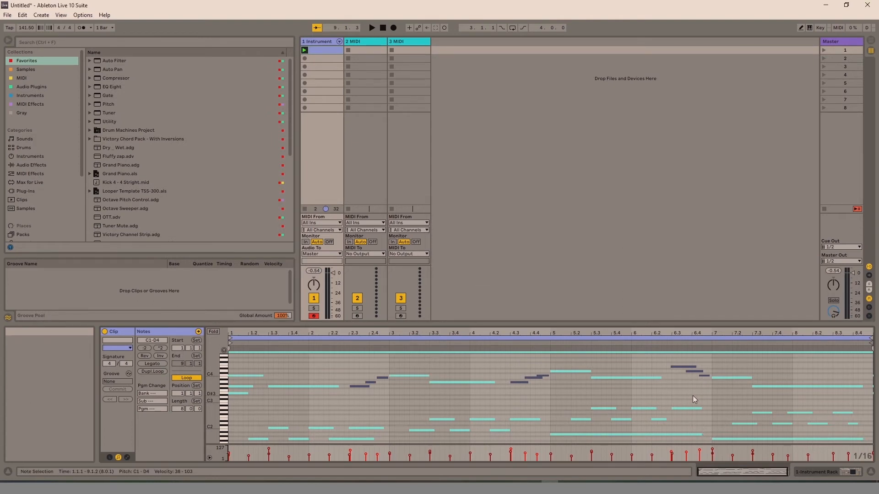
# Select the three fast melodic runs, change the grid to 1/4T triplets, and quantize these notes to it
pyautogui.moveTo(362, 368); pyautogui.dragTo(388, 399)
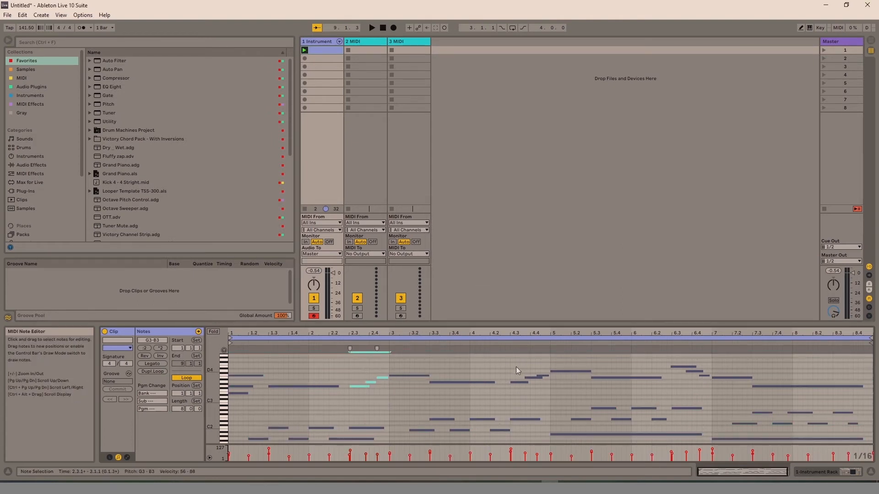
pyautogui.moveTo(515, 366); pyautogui.dragTo(537, 395)
pyautogui.moveTo(686, 358); pyautogui.dragTo(706, 382)
pyautogui.hotkey('ctrl', '3')
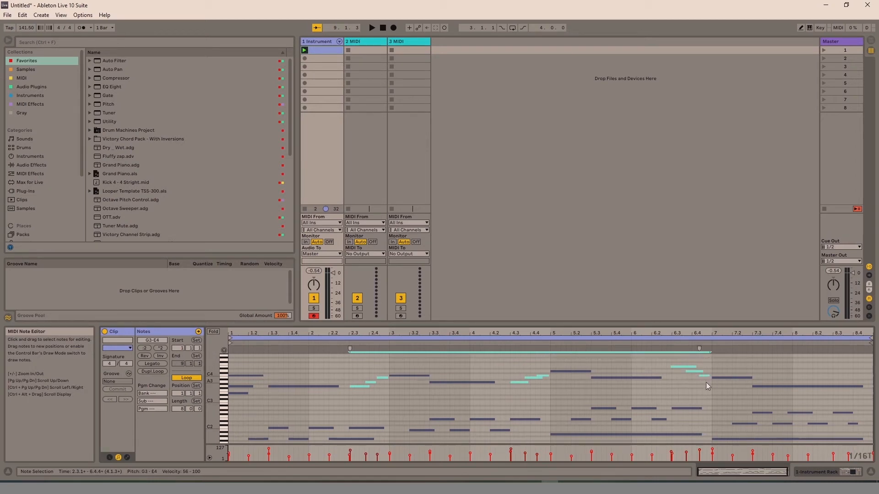
pyautogui.hotkey('ctrl', '2')
pyautogui.hotkey('ctrl', 'shift', 'u')
pyautogui.press('Return')
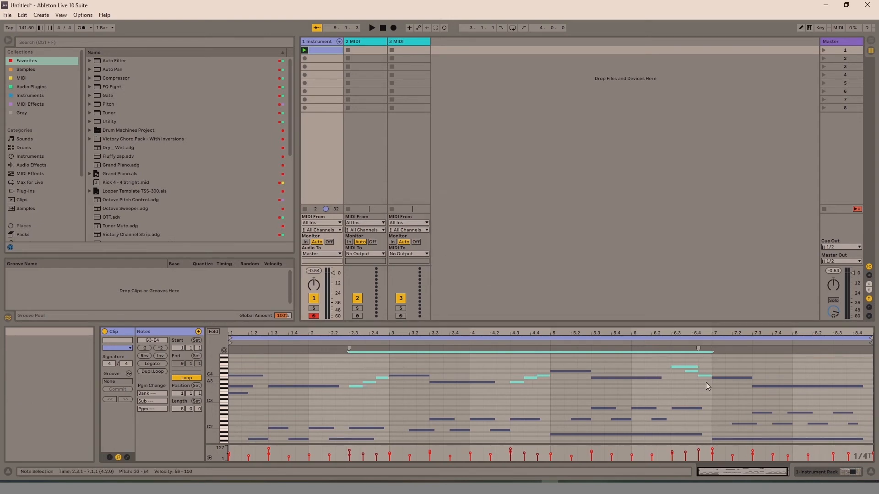
# Audition the quantized clip, clear the note selection, and view the options for exporting the MIDI clip
pyautogui.press('space')
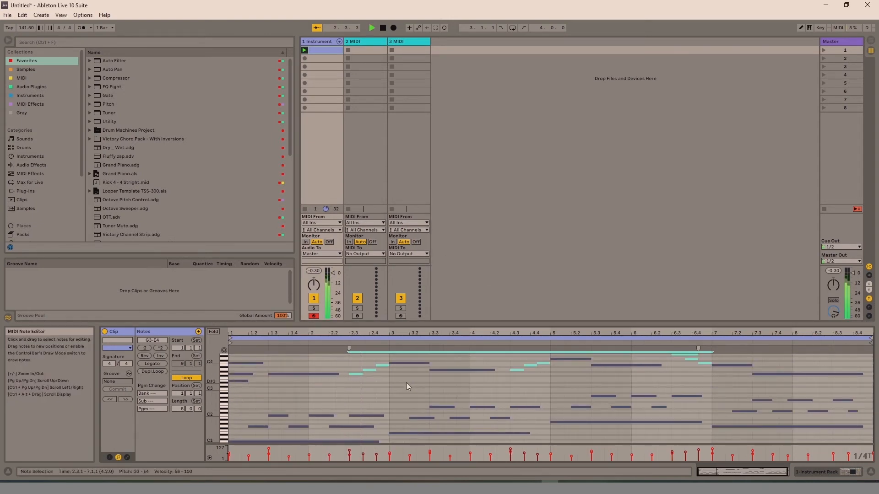
pyautogui.press('space')
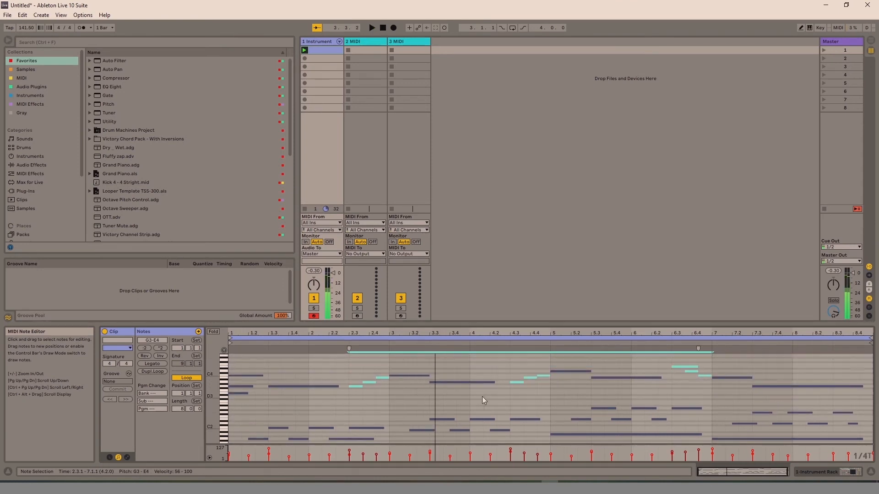
pyautogui.click(482, 396)
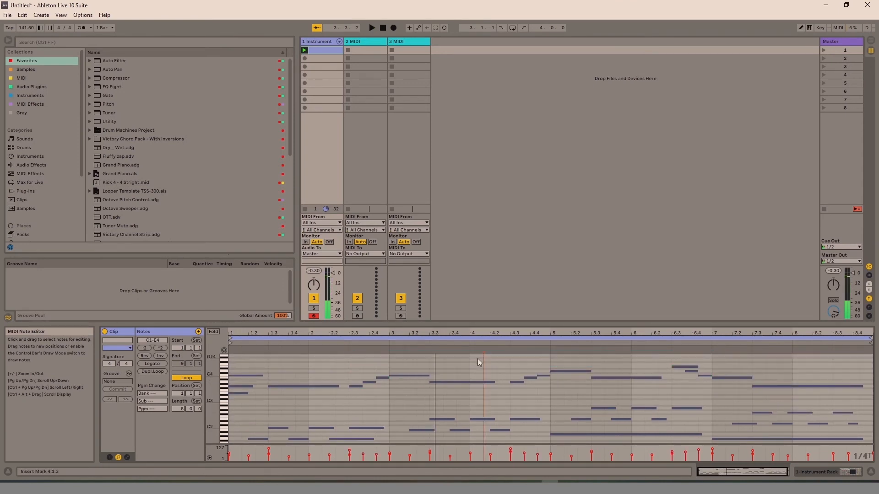
pyautogui.rightClick(324, 52)
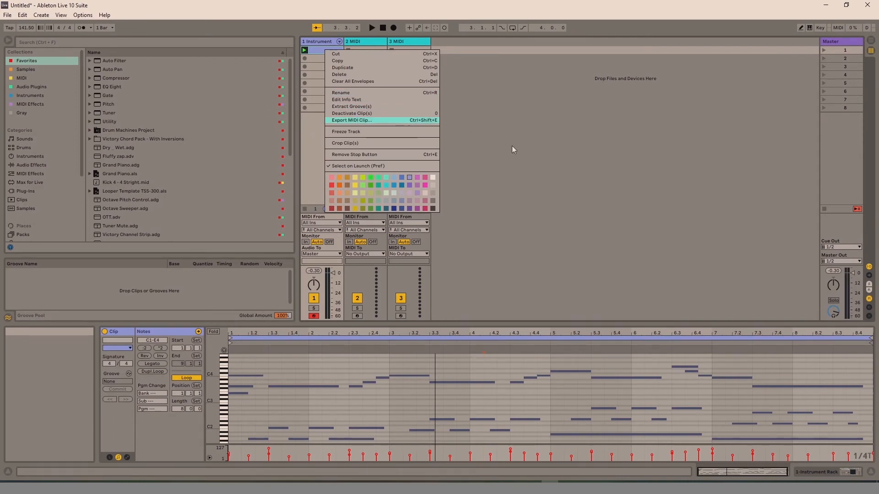
pyautogui.click(512, 129)
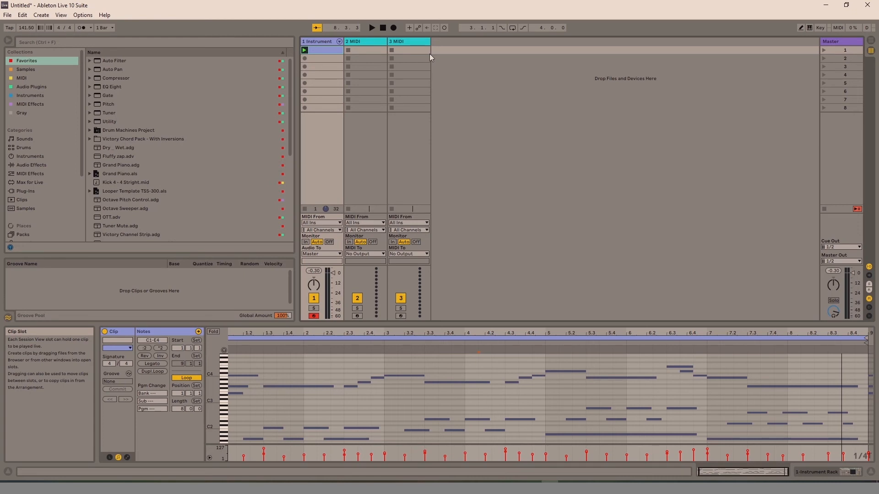
# Play back the clip, then stop and return the song position to 1.1.1
pyautogui.click(375, 28)
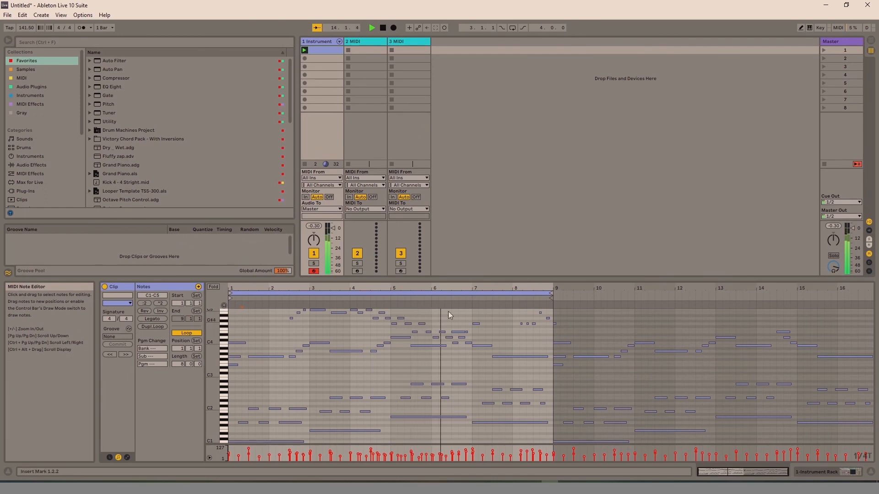
pyautogui.click(383, 27)
pyautogui.click(383, 27)
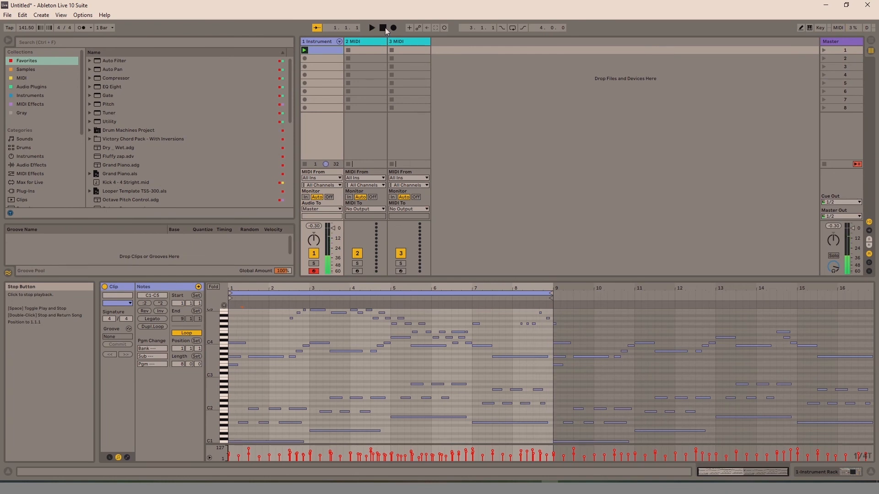